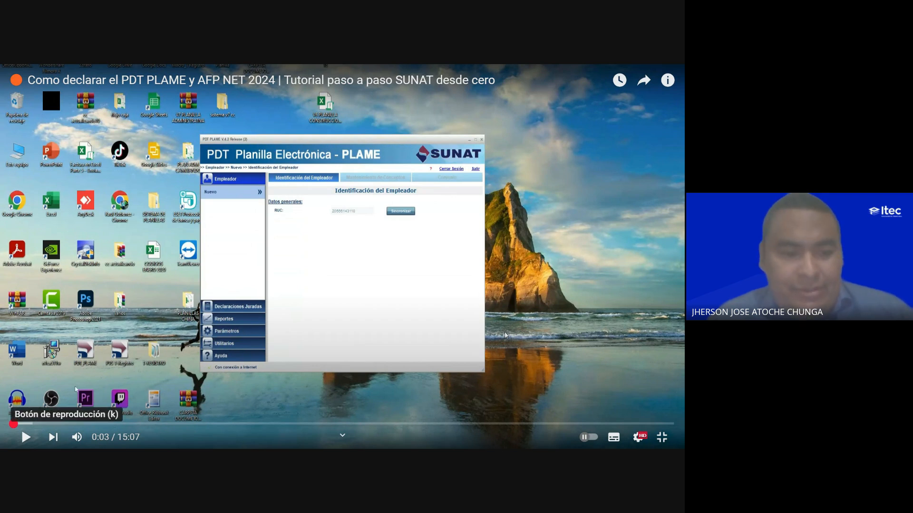
- Start a new sworn declaration for the employer and set its tax period to 09/2023
click(26, 437)
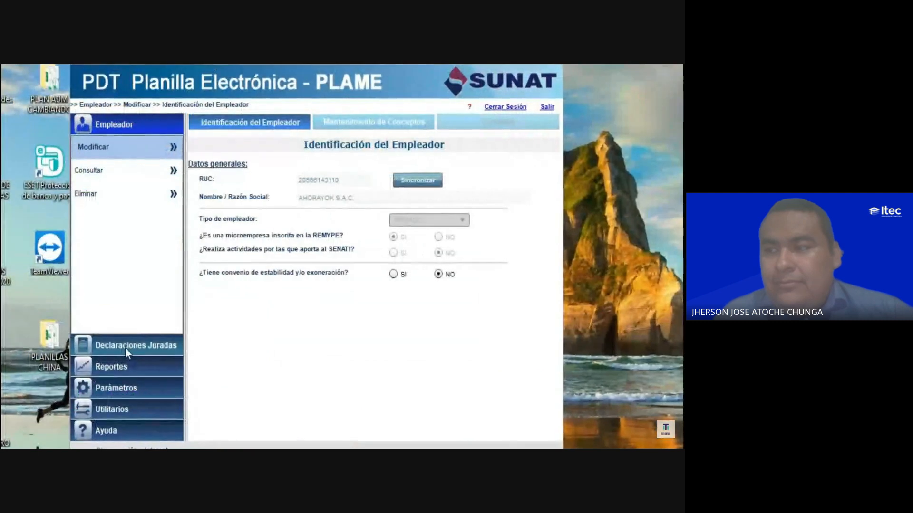
click(232, 309)
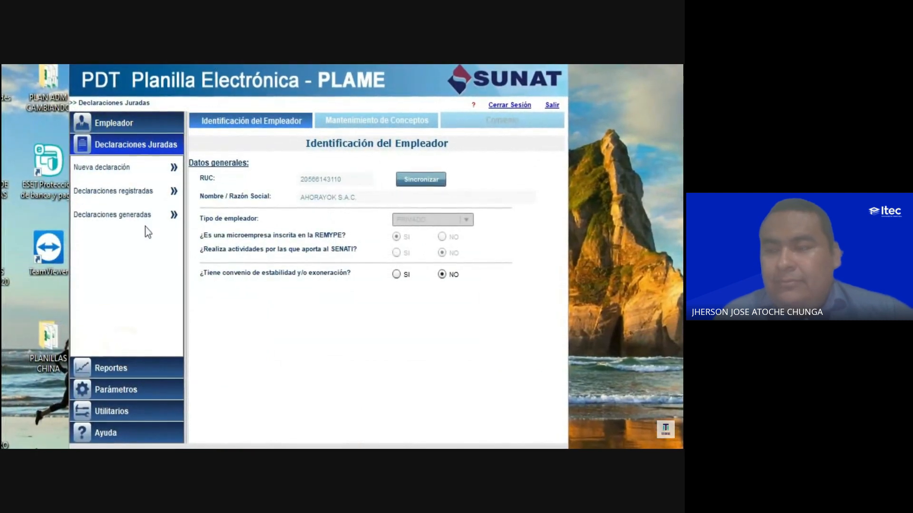
click(100, 169)
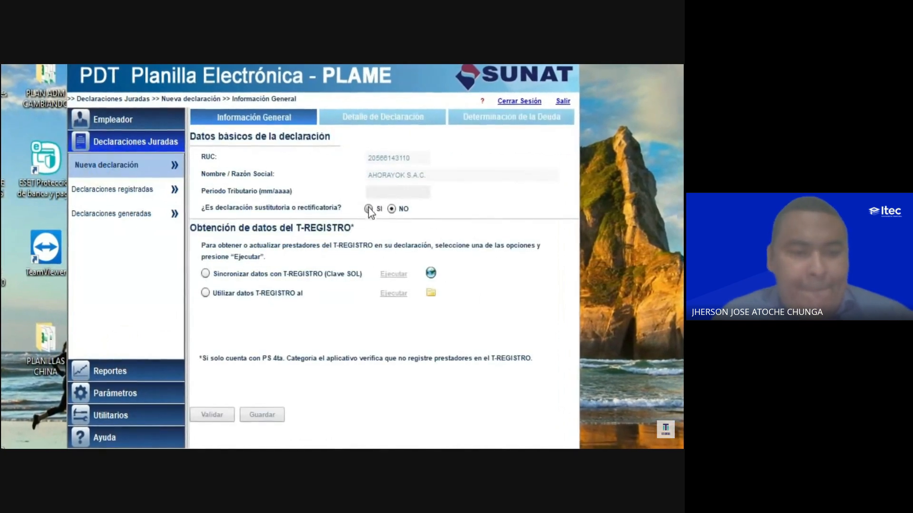
click(376, 193)
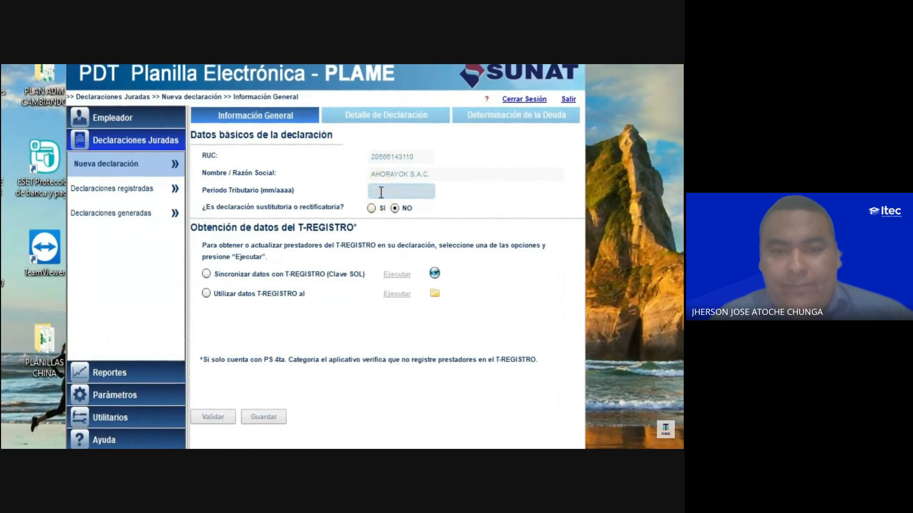
click(298, 188)
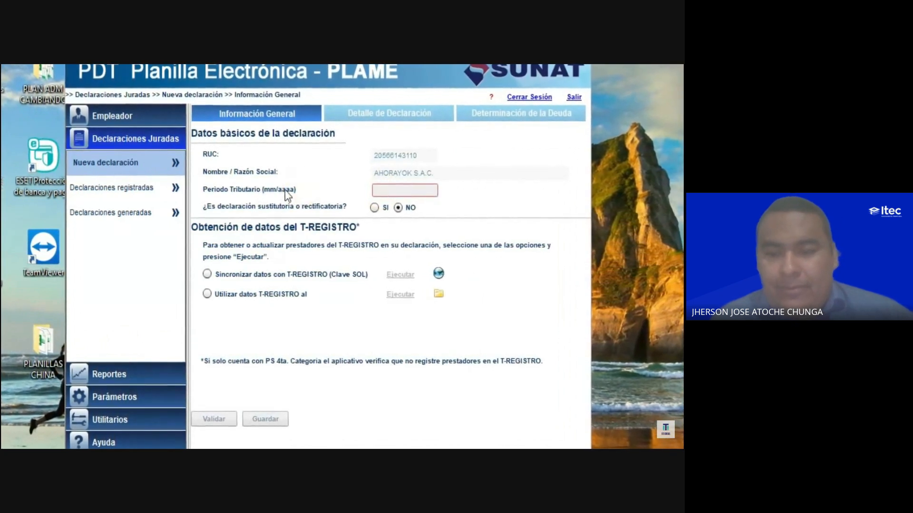
click(388, 191)
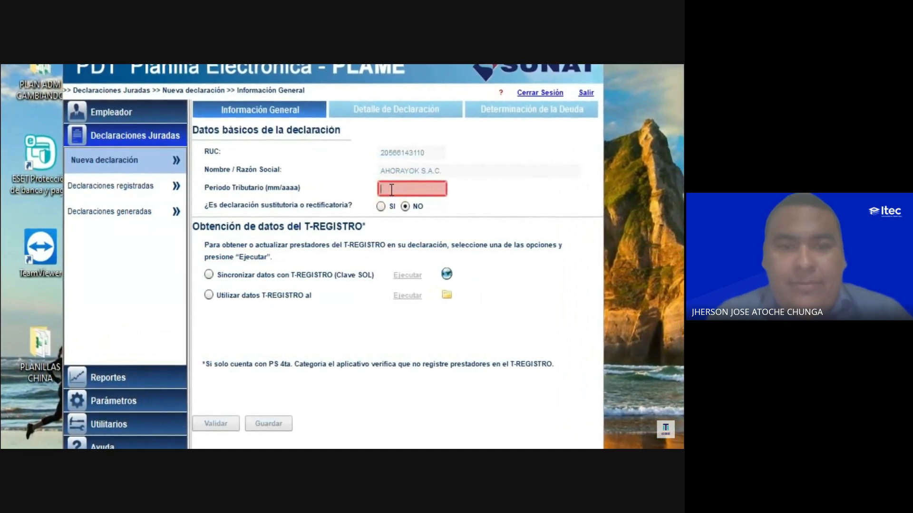
text(09)
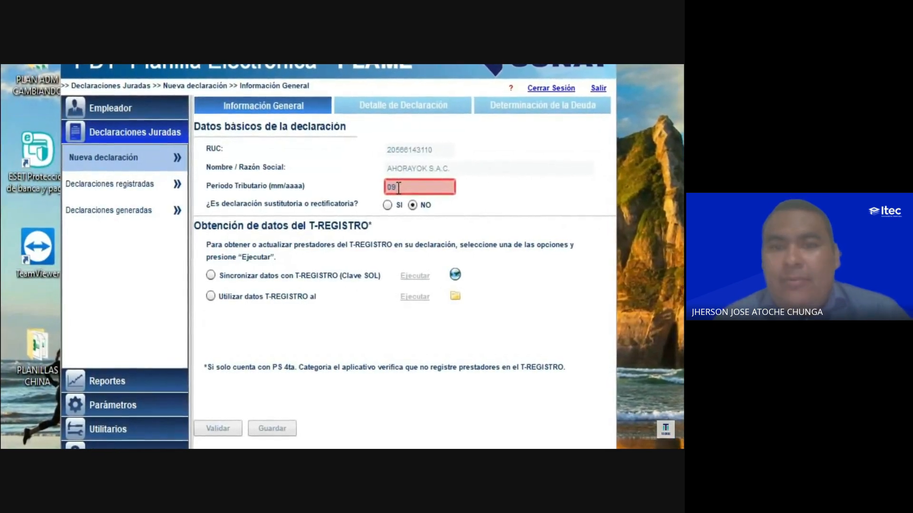
text(/2023)
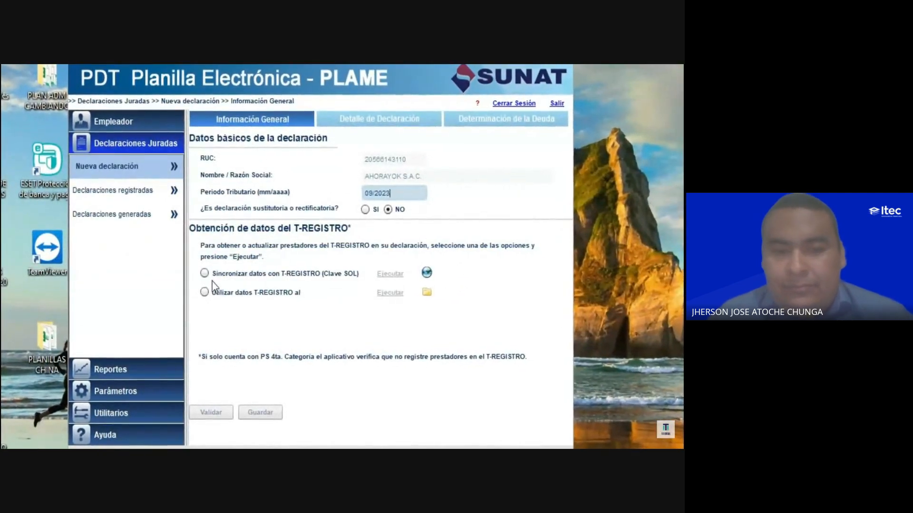
- Synchronize the declaration with the T-REGISTRO data using the Clave SOL option
click(204, 273)
click(389, 275)
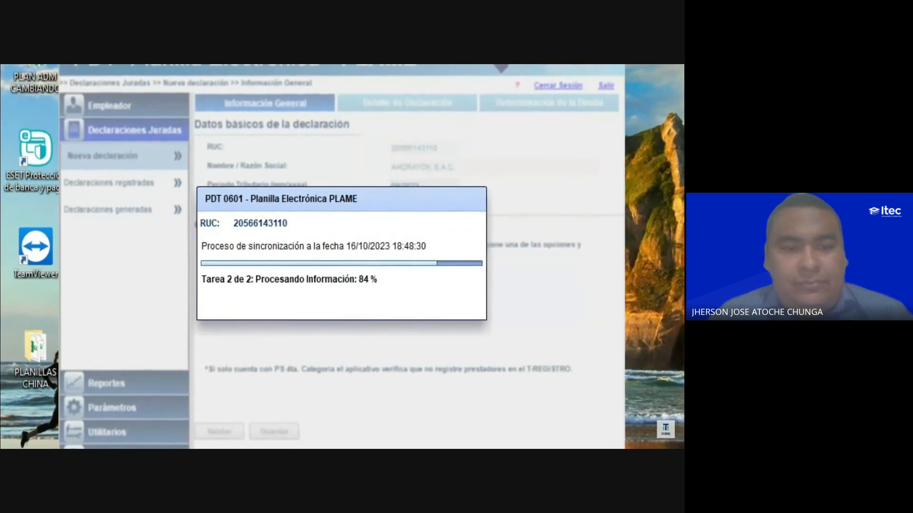
click(342, 281)
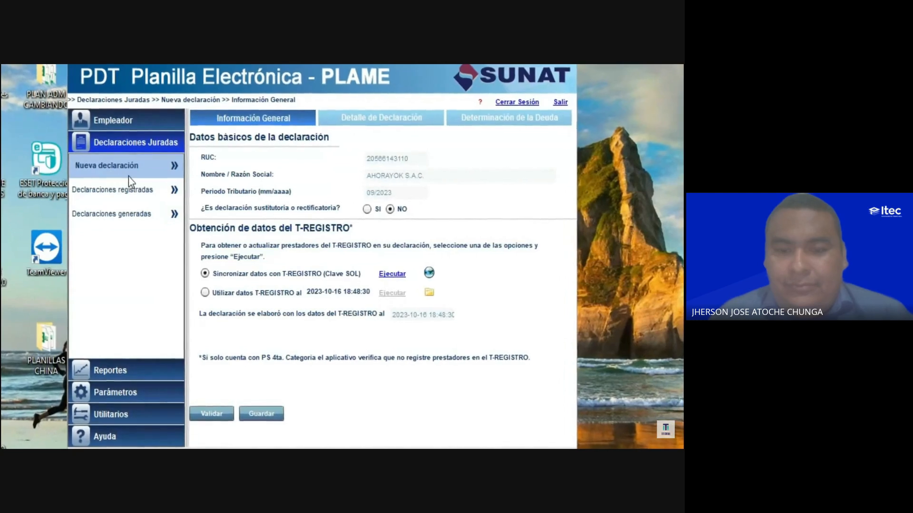
- Open the listed worker's detail within the declaration and display the working-day (Jornada Laboral) data
click(365, 113)
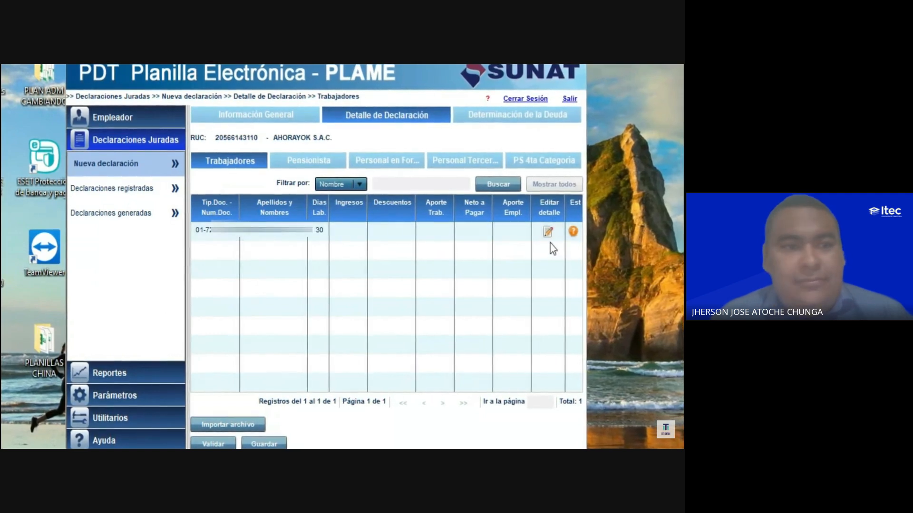
click(549, 231)
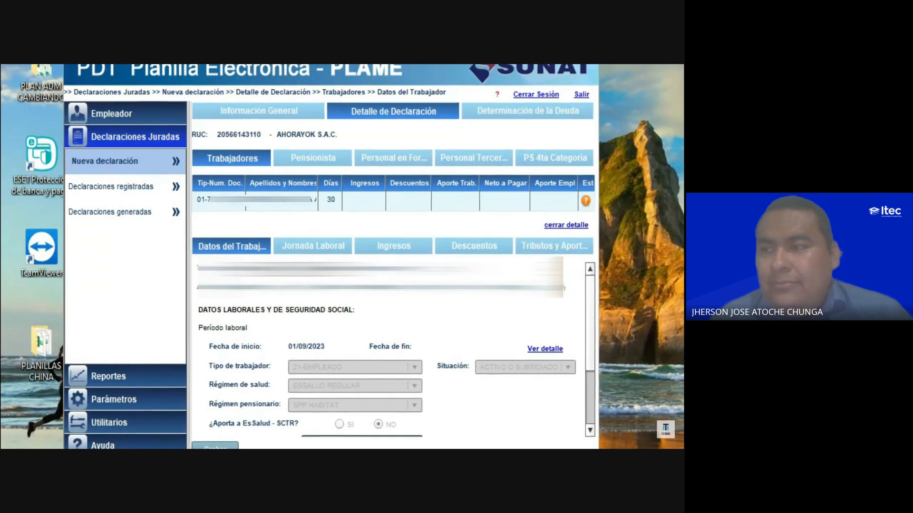
click(299, 252)
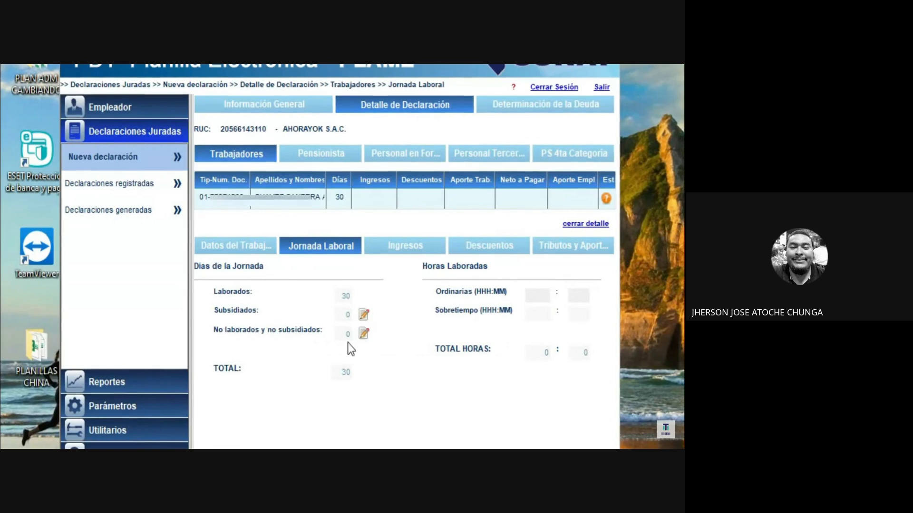
- Review the suspension types available for the worker's subsidized days, without recording any entry
click(365, 317)
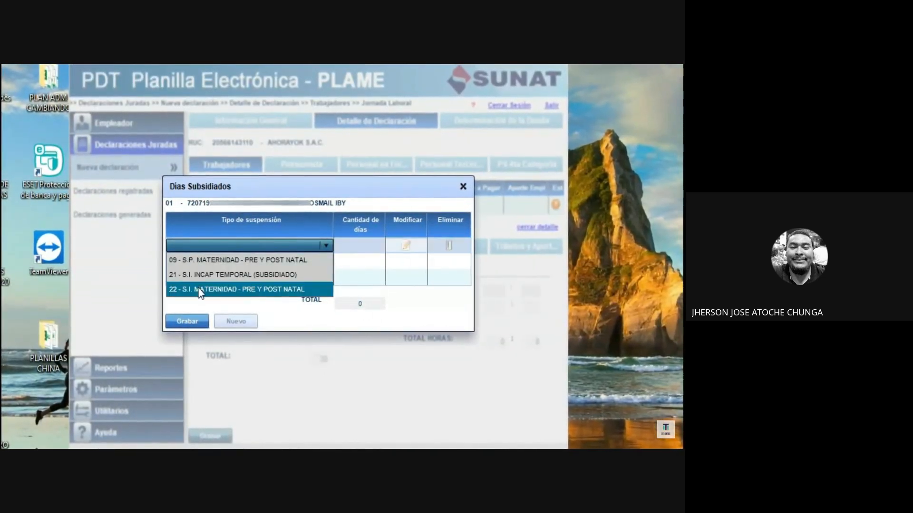
click(465, 187)
click(465, 186)
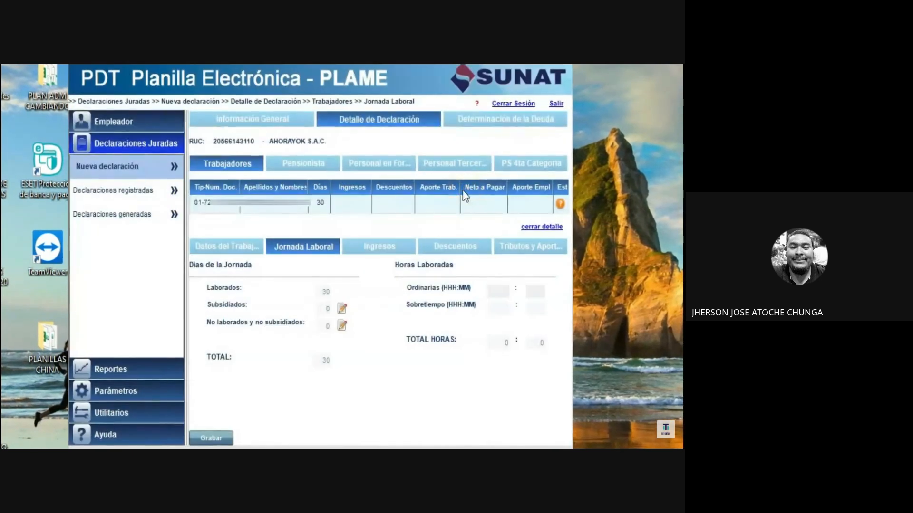
- Add a not-worked, not-subsidized entry for the worker with suspension type 07 - S.P. FALTA NO JUSTIFICADA and 3 days
click(347, 328)
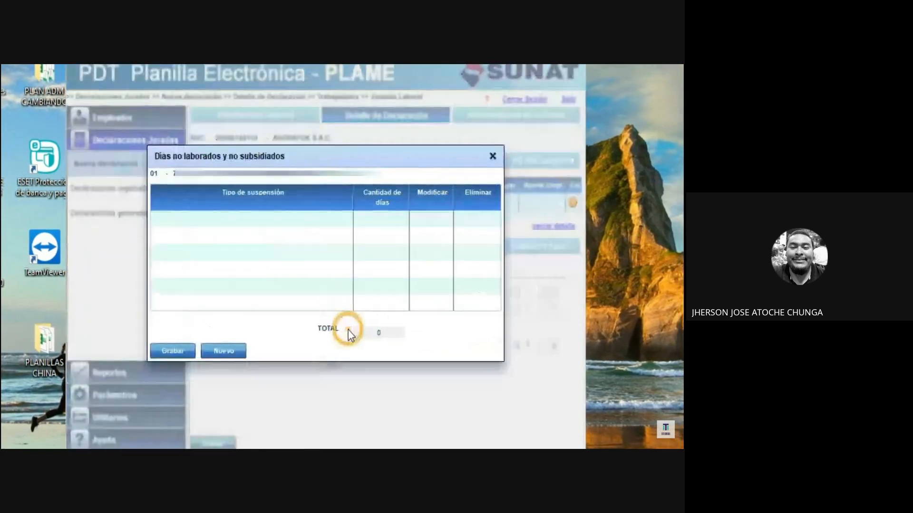
click(228, 356)
click(348, 220)
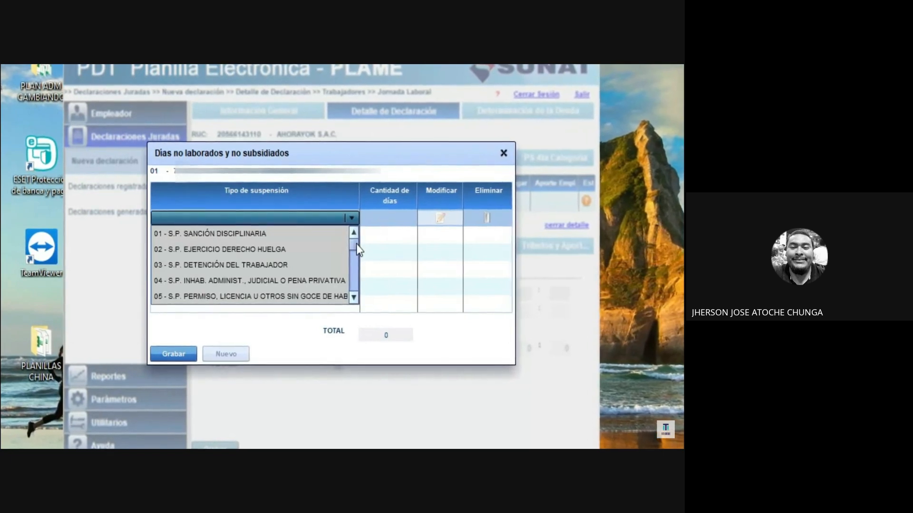
drag(356, 243, 356, 250)
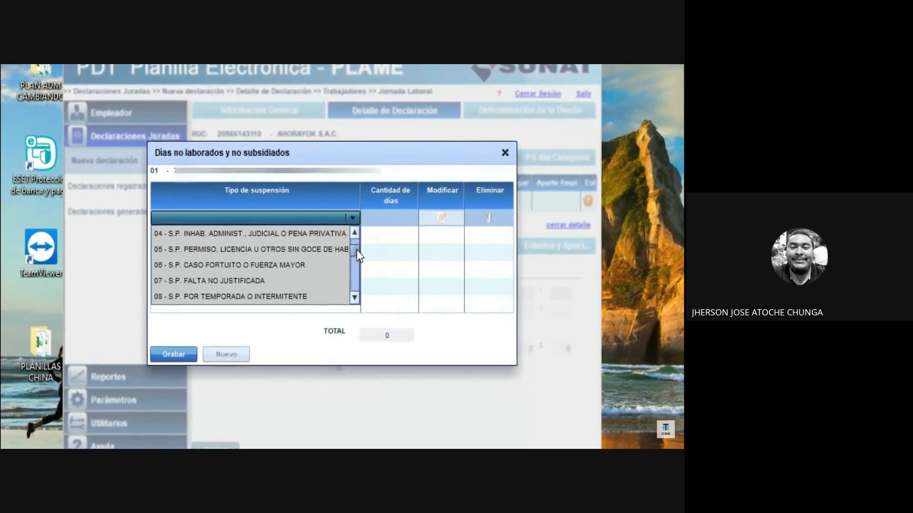
click(212, 288)
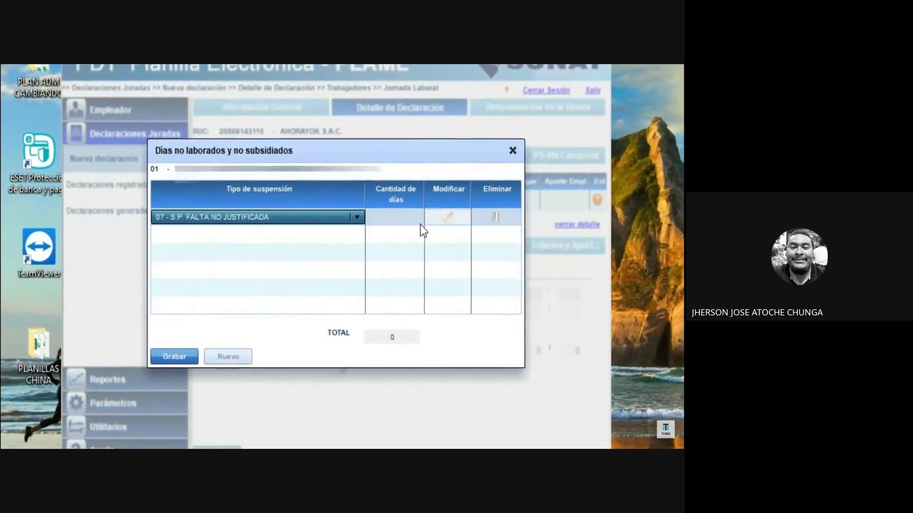
click(392, 217)
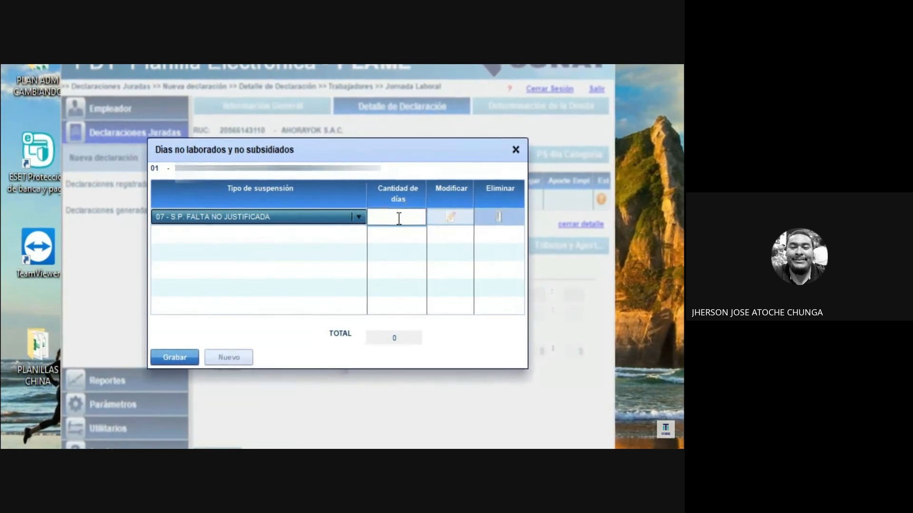
text(3)
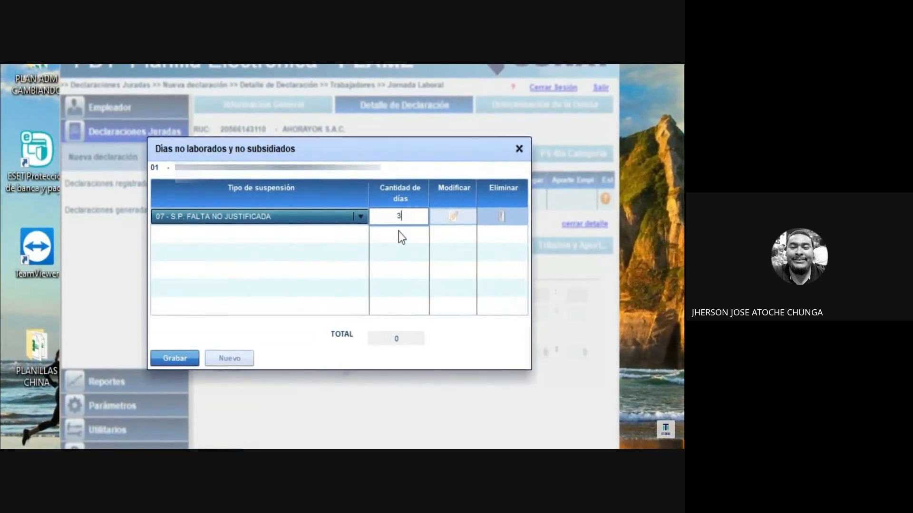
click(404, 254)
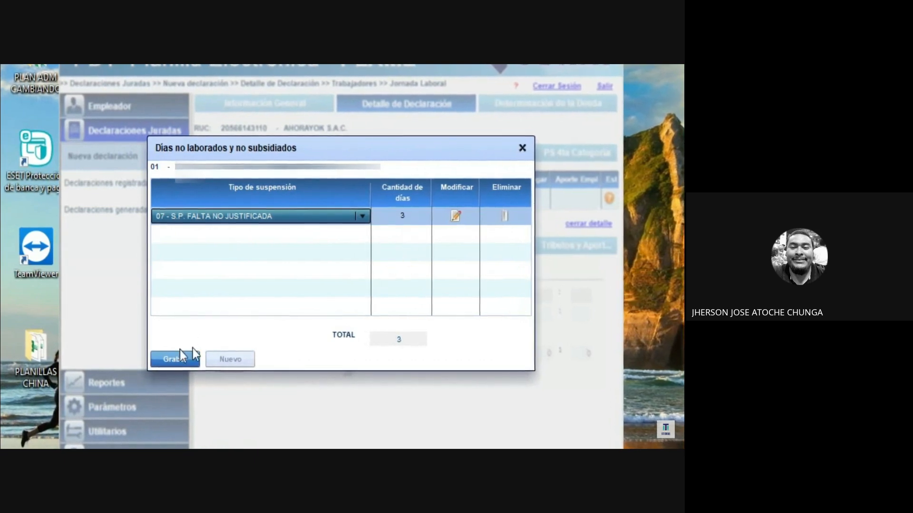
- Browse the remaining suspension types offered for days not worked and not subsidized
click(364, 216)
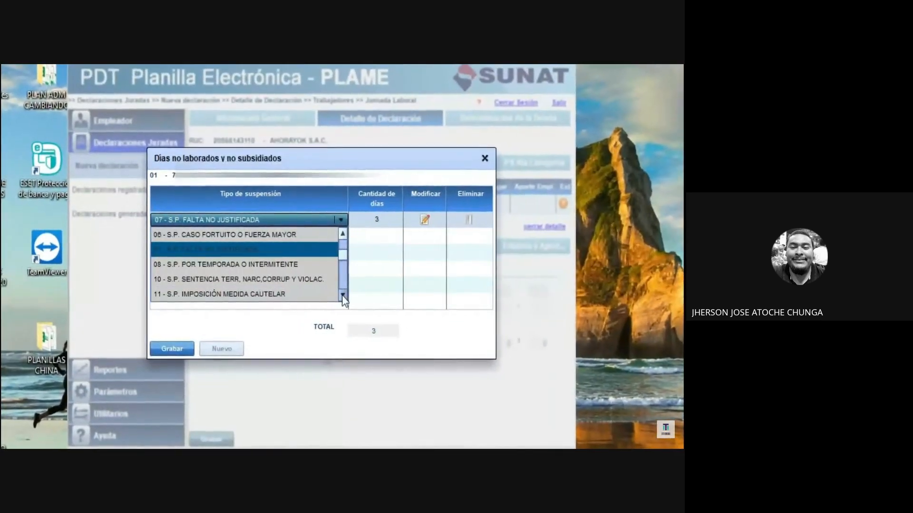
click(340, 294)
click(340, 294)
click(340, 294)
click(340, 294)
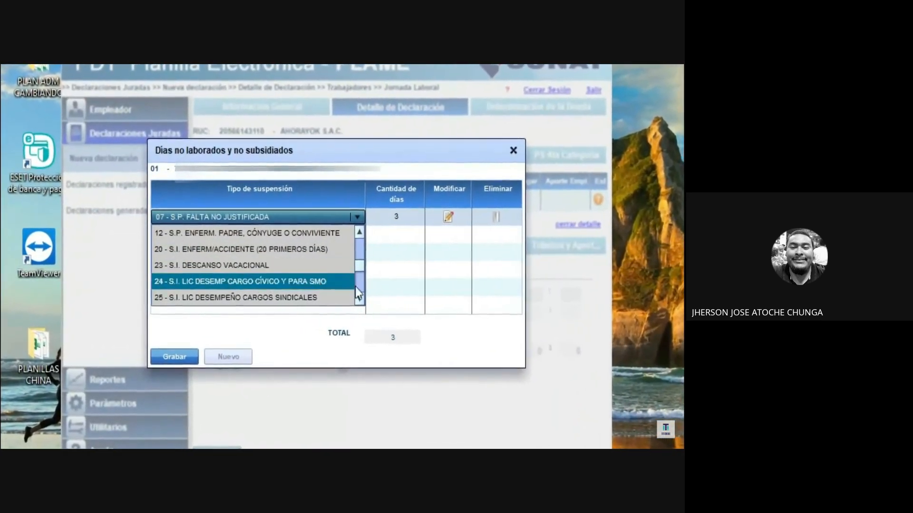
scroll(257, 285, down, 2)
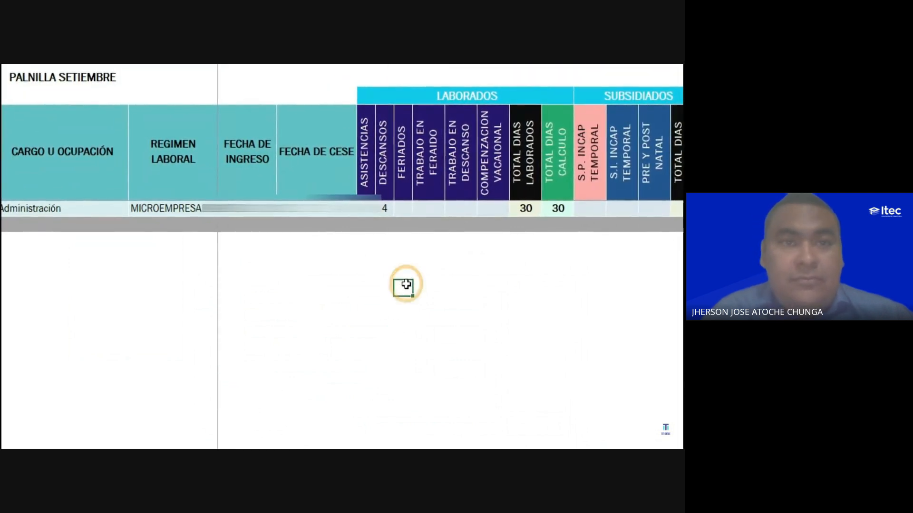
- Switch from the payroll spreadsheet to PDT PLAME and close the worker's detail without saving the changes
mouse_move(346, 326)
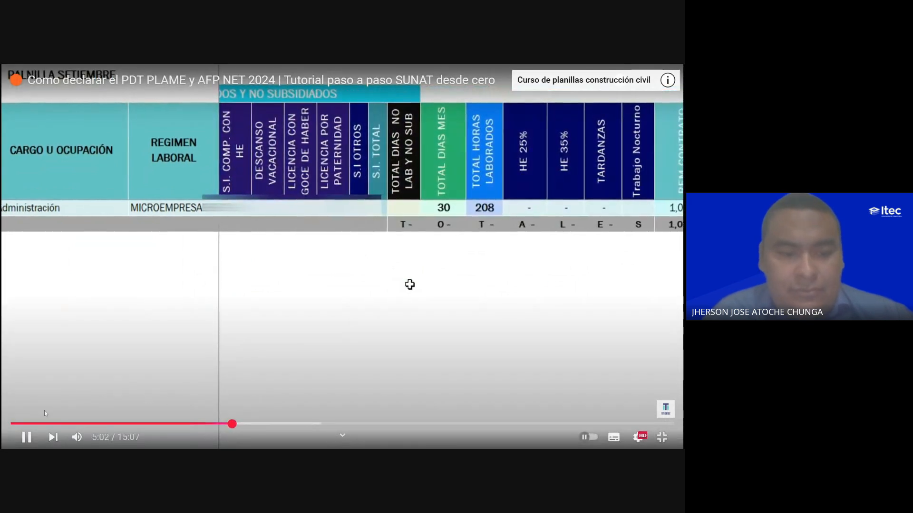
mouse_move(80, 437)
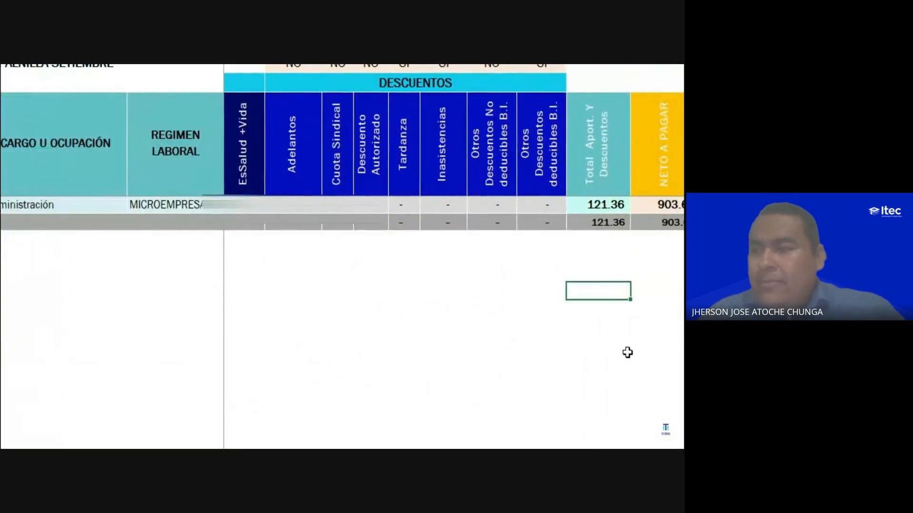
click(628, 352)
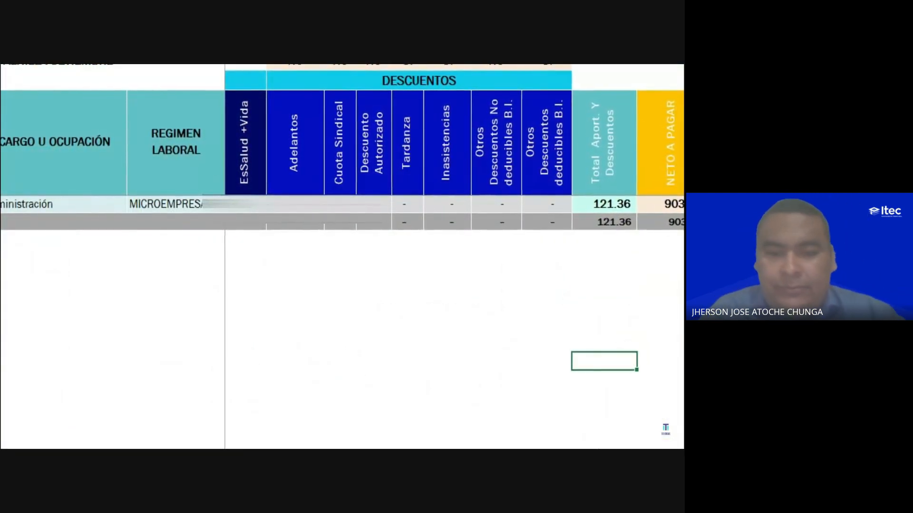
key(alt+Tab)
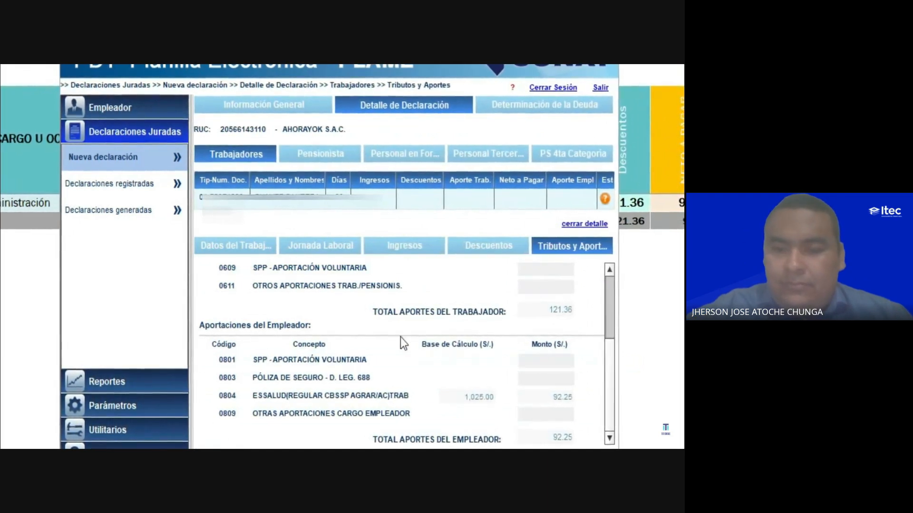
click(593, 225)
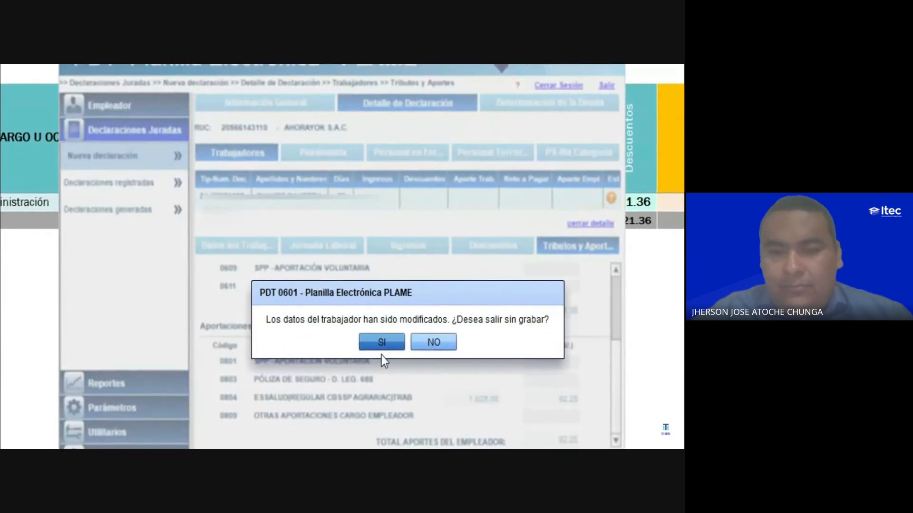
click(382, 350)
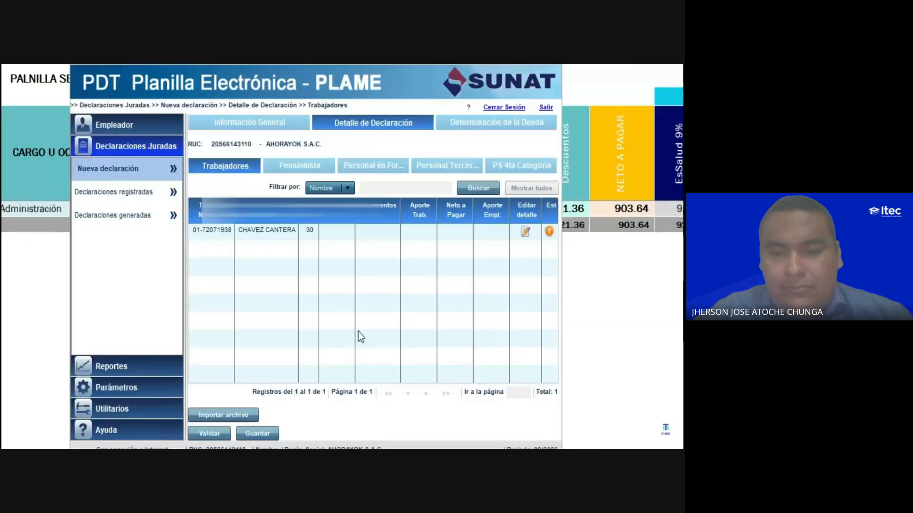
- Return to the September payroll spreadsheet
click(671, 324)
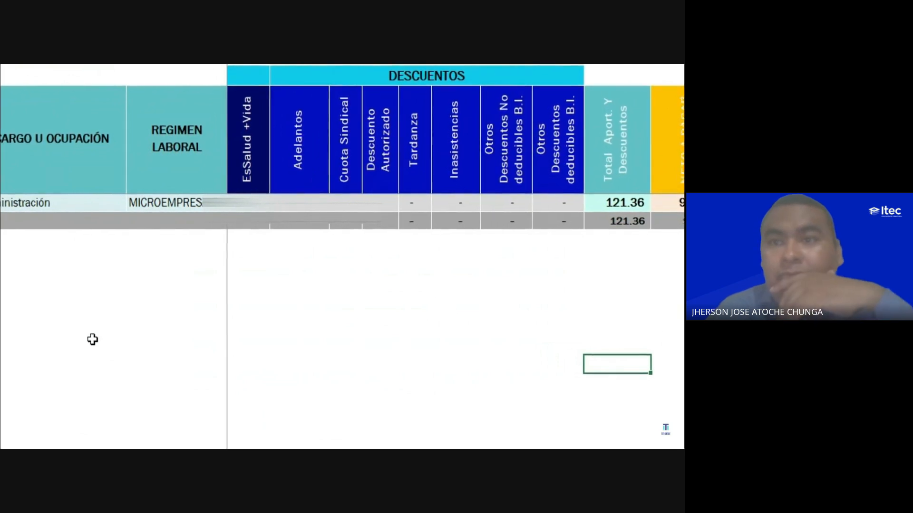
click(78, 438)
click(78, 438)
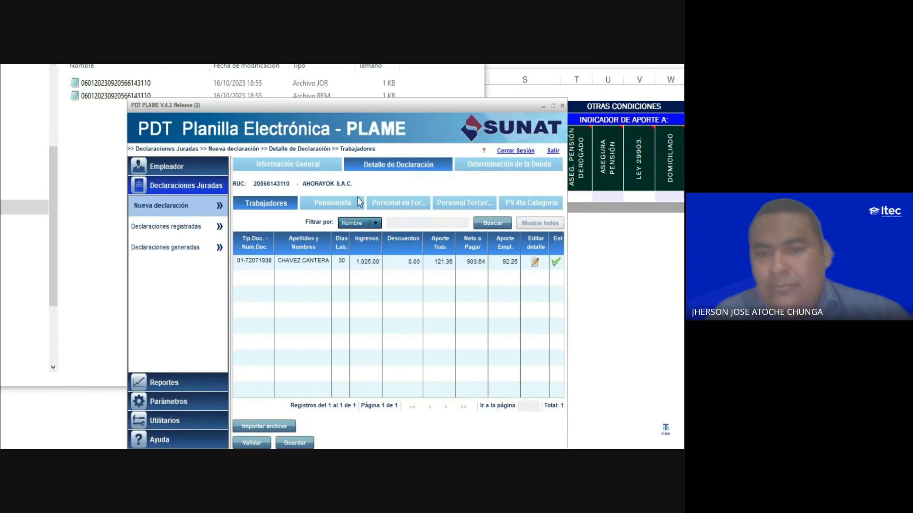
- Check the declaration's records for pensioners, personnel in training, third-party personnel and fourth-category service providers
click(318, 202)
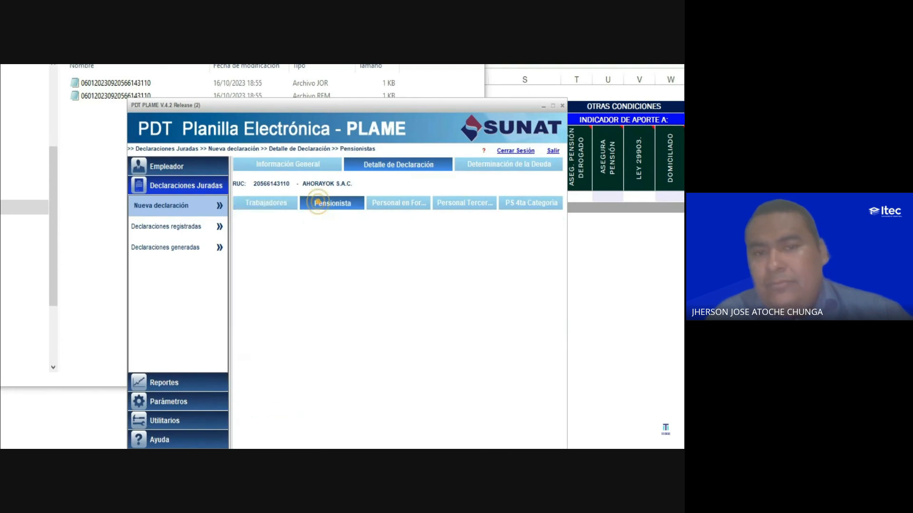
click(393, 209)
click(459, 208)
click(523, 203)
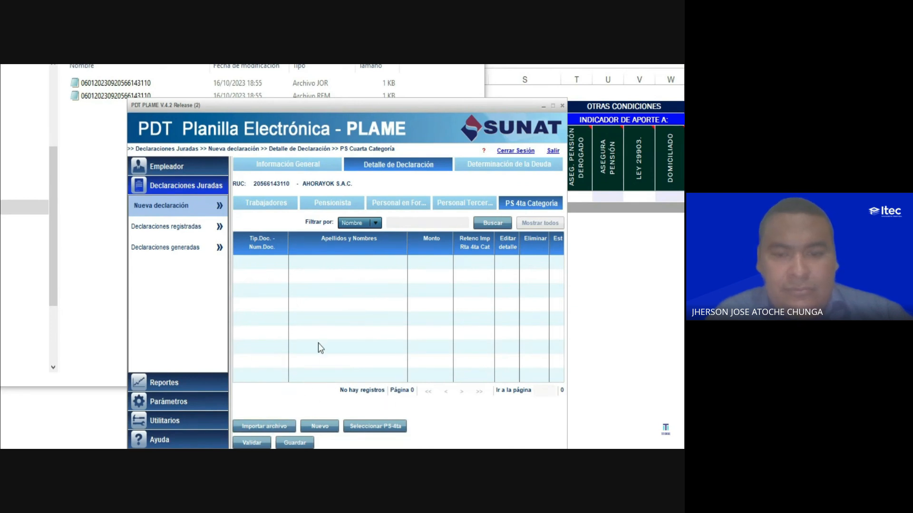
- Open a blank fourth-category service provider record and activate its document number field
click(322, 426)
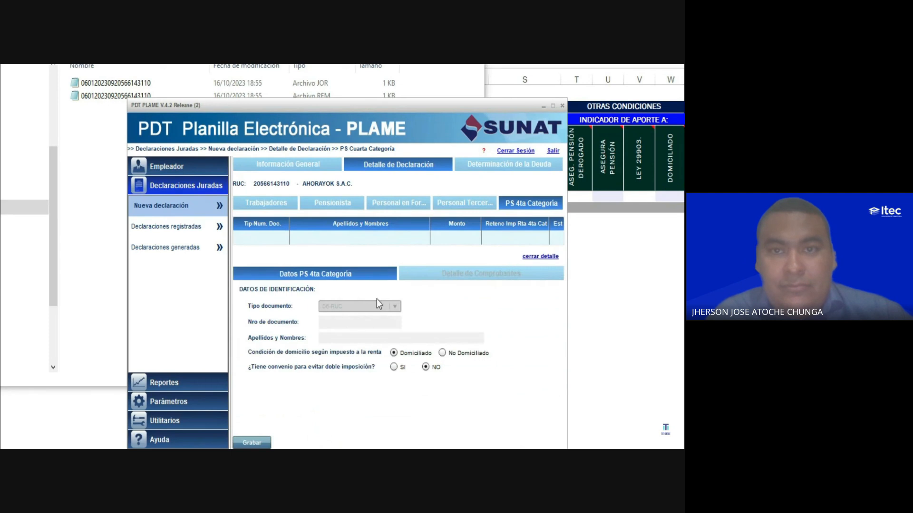
click(332, 325)
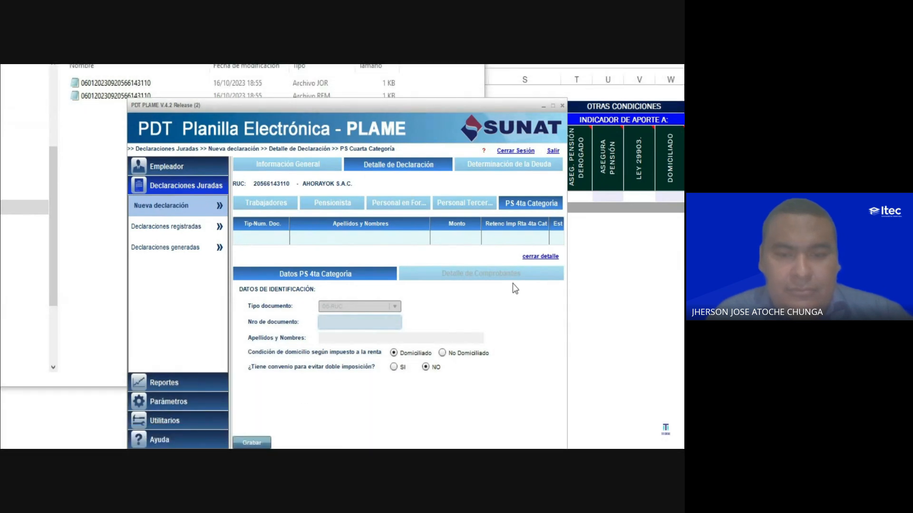
- In the declaration's debt determination, set the amount payable for EsSalud Seguro Regular to 92
click(487, 170)
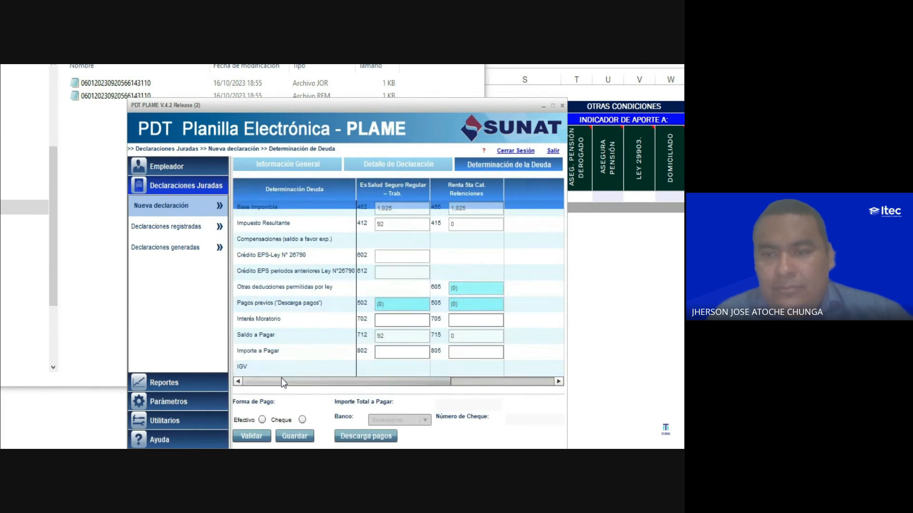
click(392, 352)
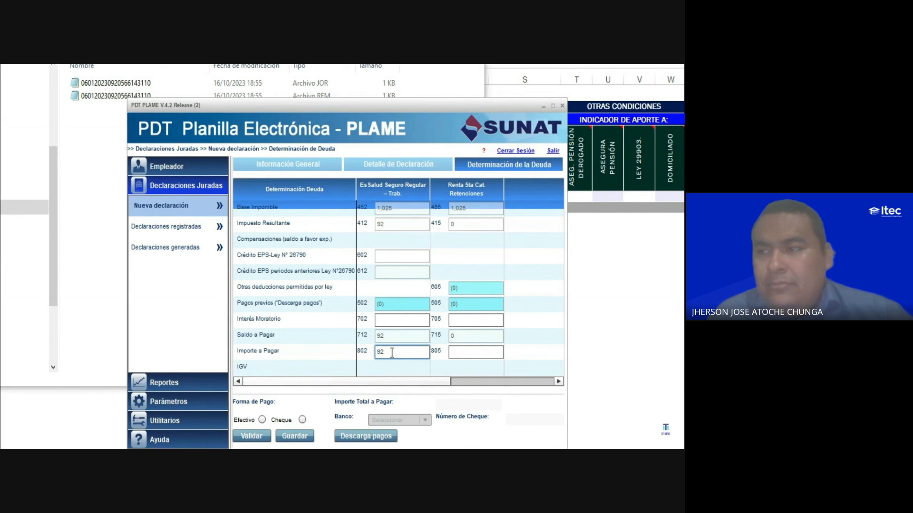
click(412, 367)
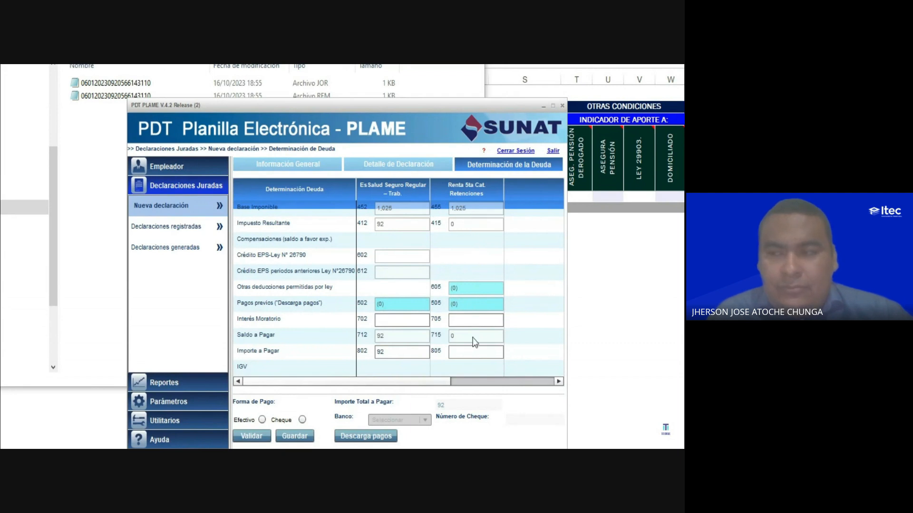
- Set the amount payable for fifth-category income tax withholdings to 0 and check the remaining tax columns
click(460, 352)
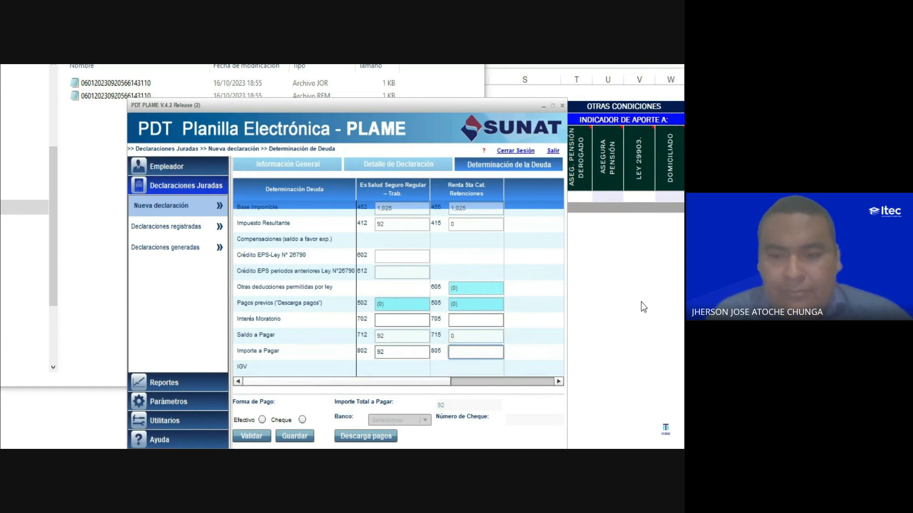
key(alt+Tab)
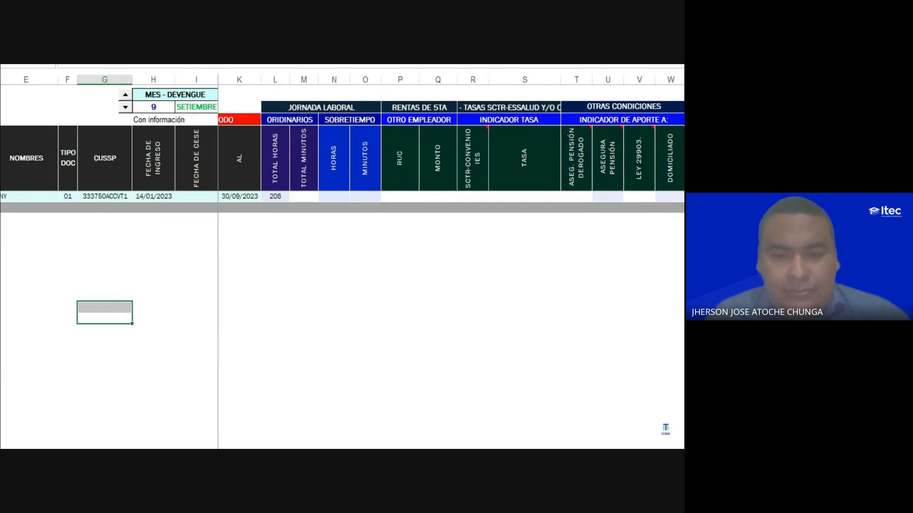
key(alt+Tab)
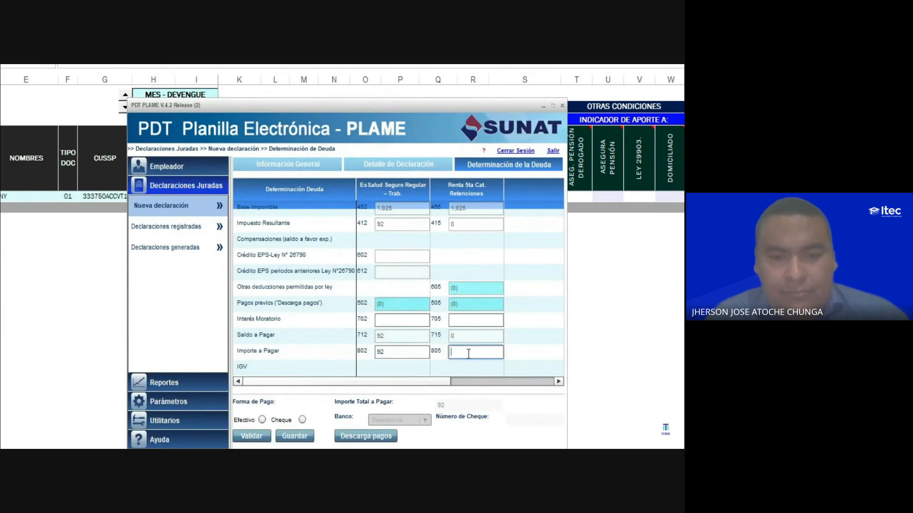
text(0)
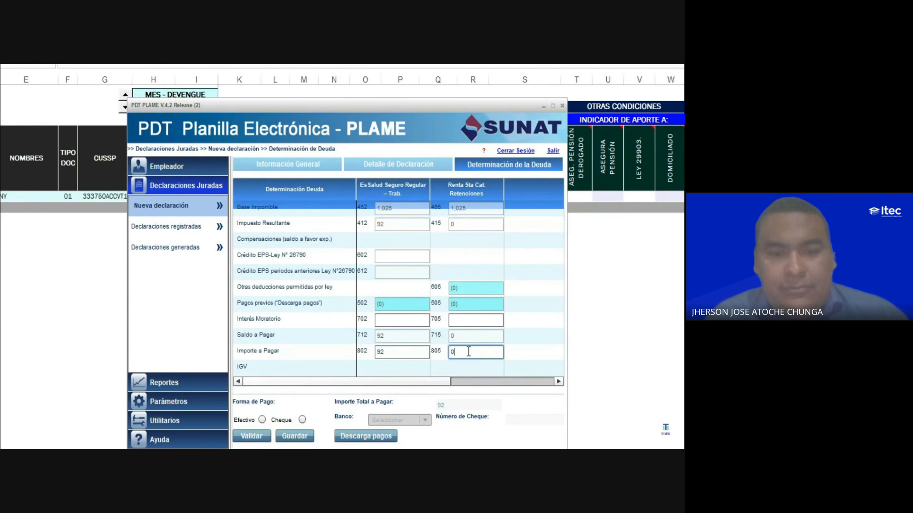
click(416, 382)
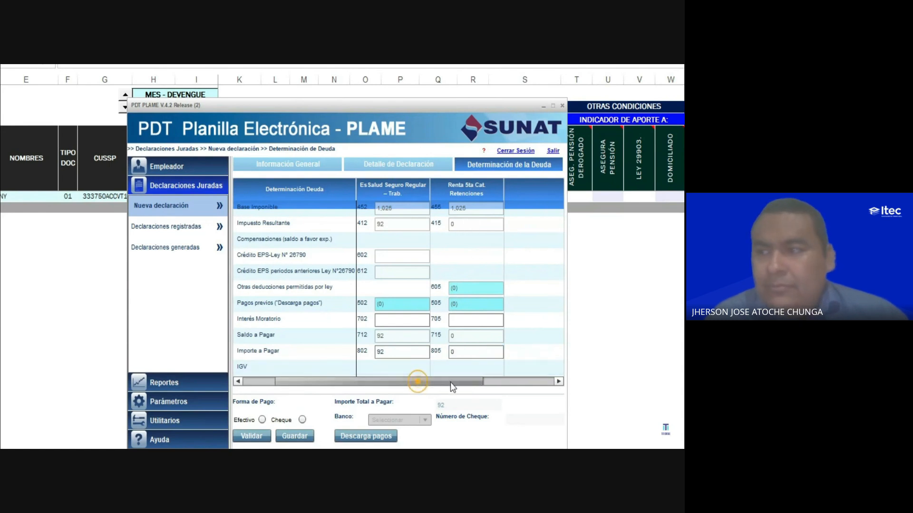
click(557, 380)
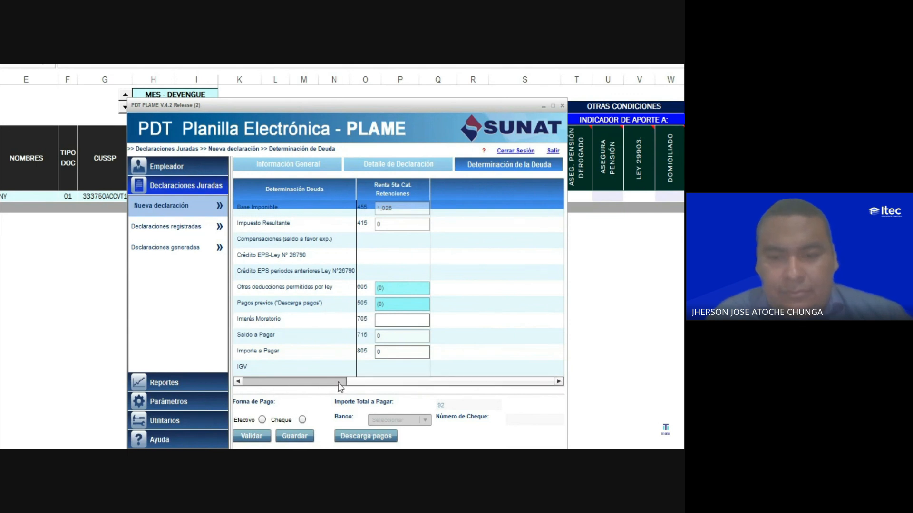
click(237, 382)
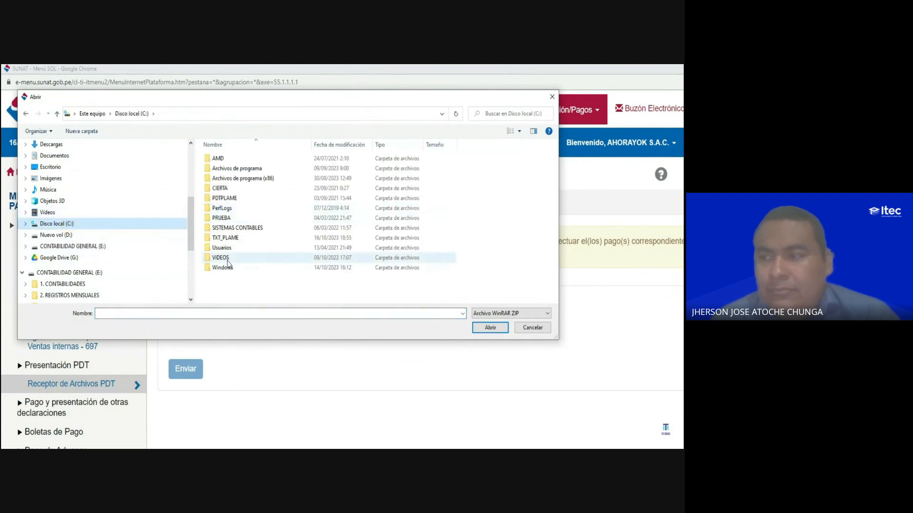
- Load the PDT 601 declaration file from the 2023 folder of 2. AHORA YOK into SUNAT's Receptor de Archivos PDT
click(82, 284)
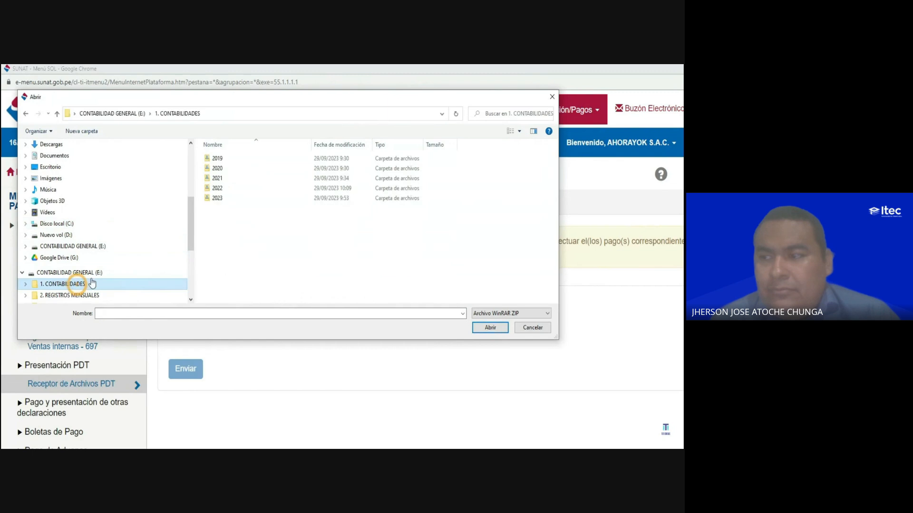
double_click(223, 198)
click(227, 158)
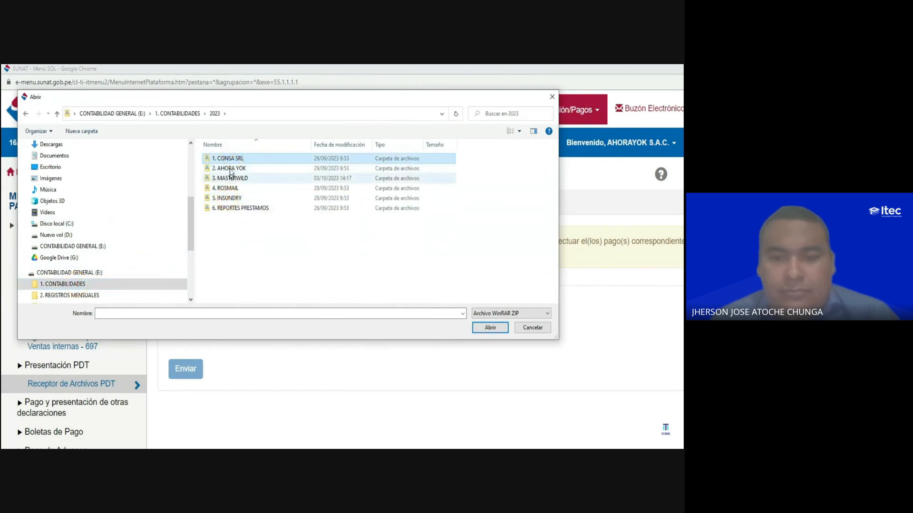
double_click(230, 169)
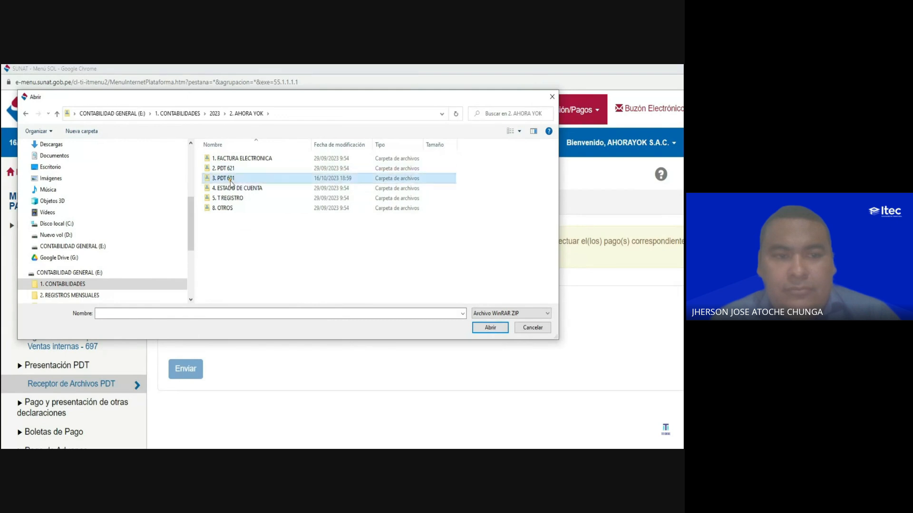
double_click(232, 179)
double_click(235, 198)
click(241, 160)
click(489, 327)
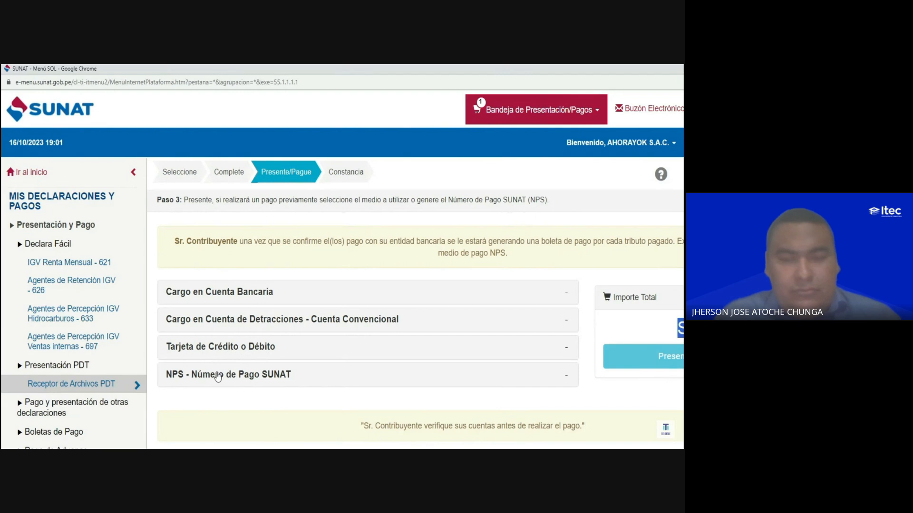
- Submit the declaration with NPS - Número de Pago SUNAT as the payment method and accept the S/.92 payment
click(305, 376)
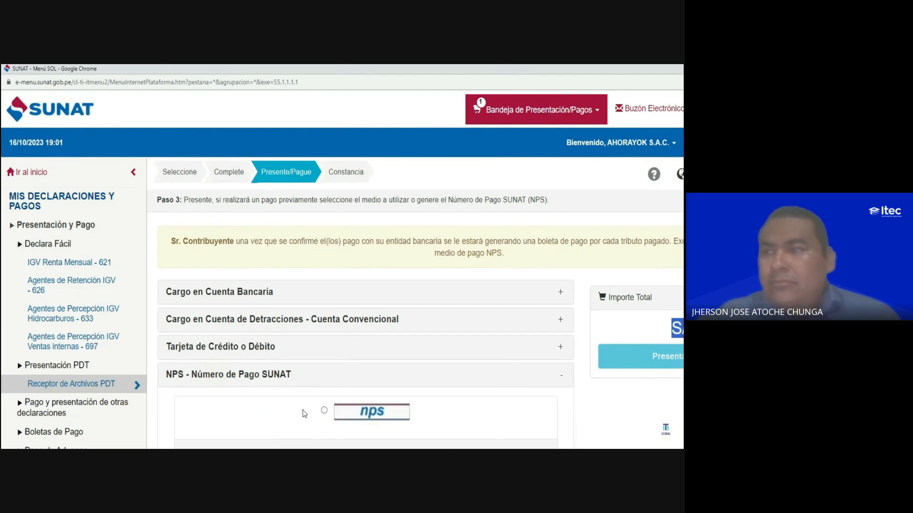
click(324, 411)
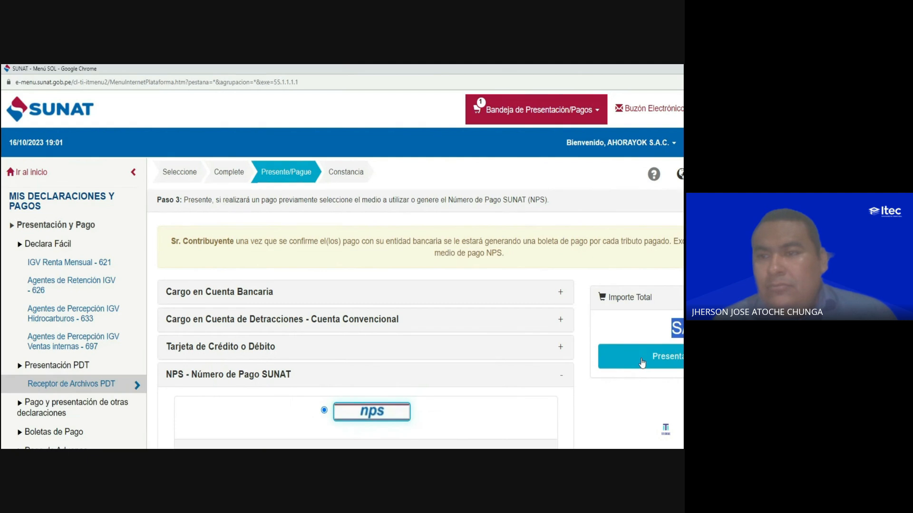
click(642, 362)
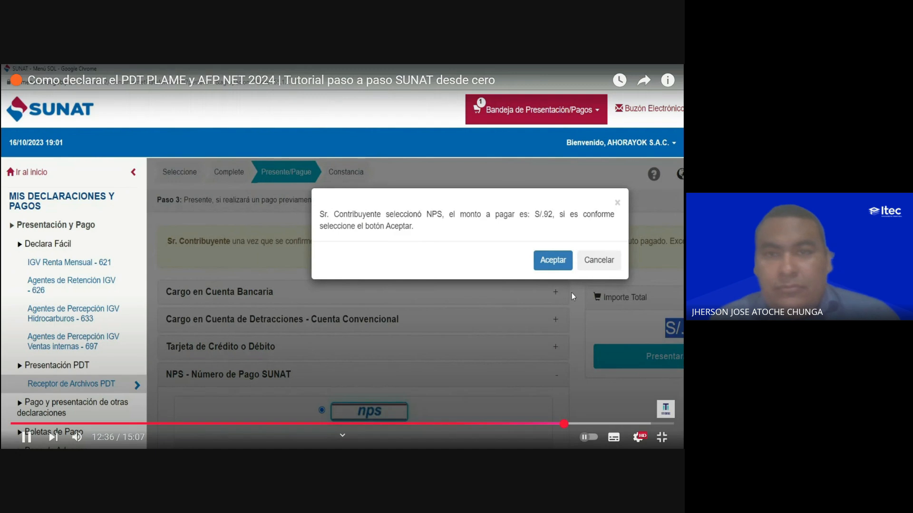
click(381, 149)
click(380, 149)
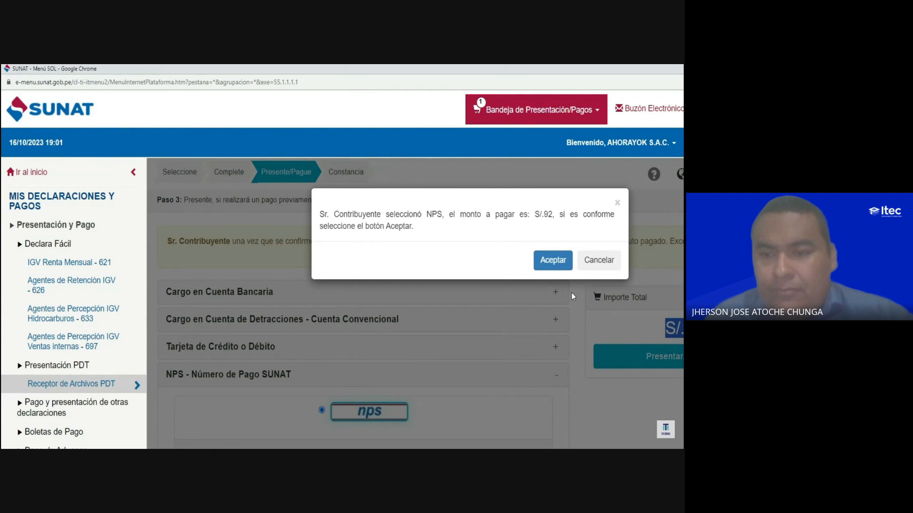
mouse_move(374, 183)
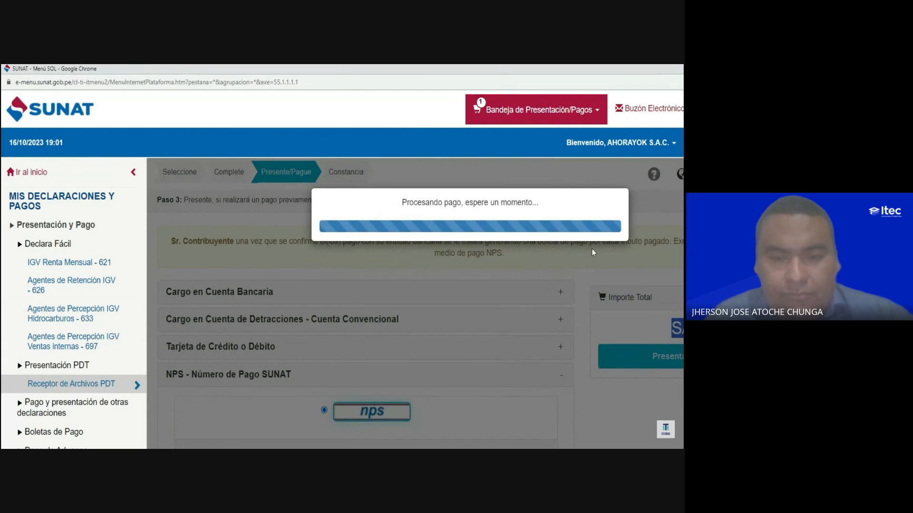
mouse_move(363, 224)
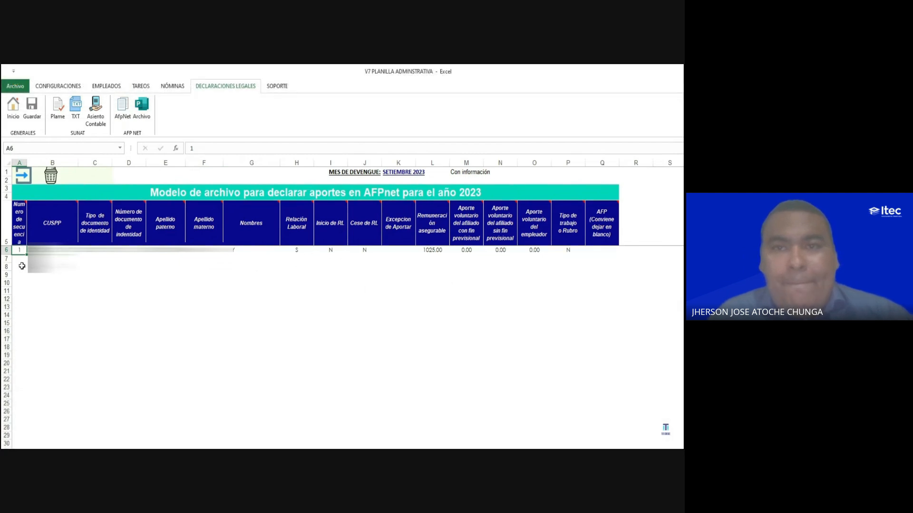
- Pause the tutorial video and switch to the AFPnet payroll payment page of the TEMA 06 PDF
mouse_move(49, 401)
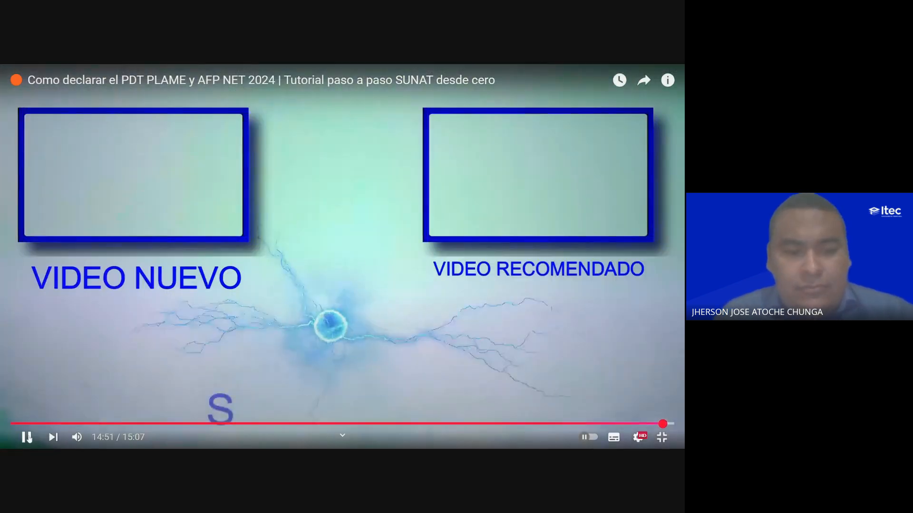
click(27, 437)
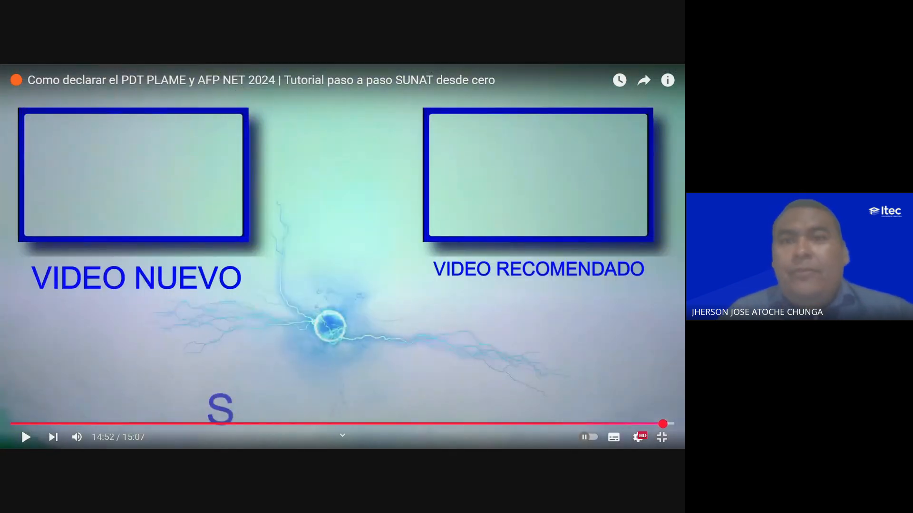
key(alt+Tab)
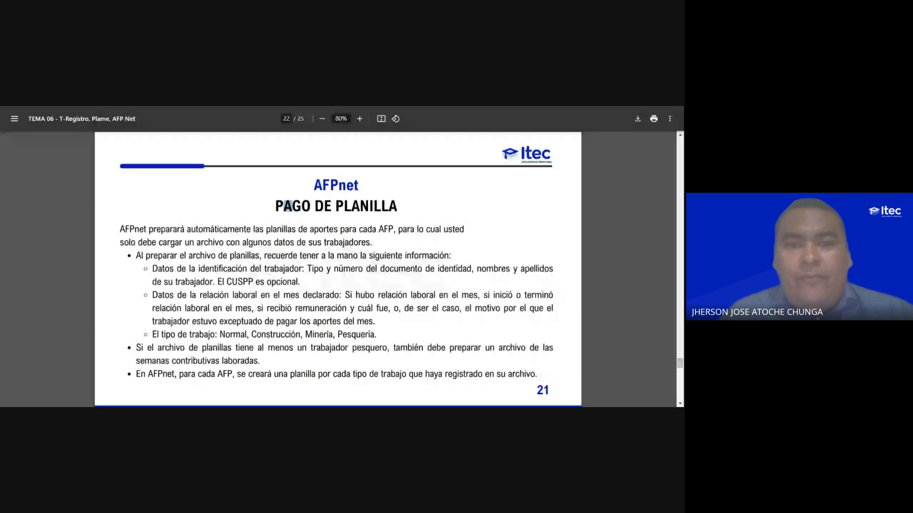